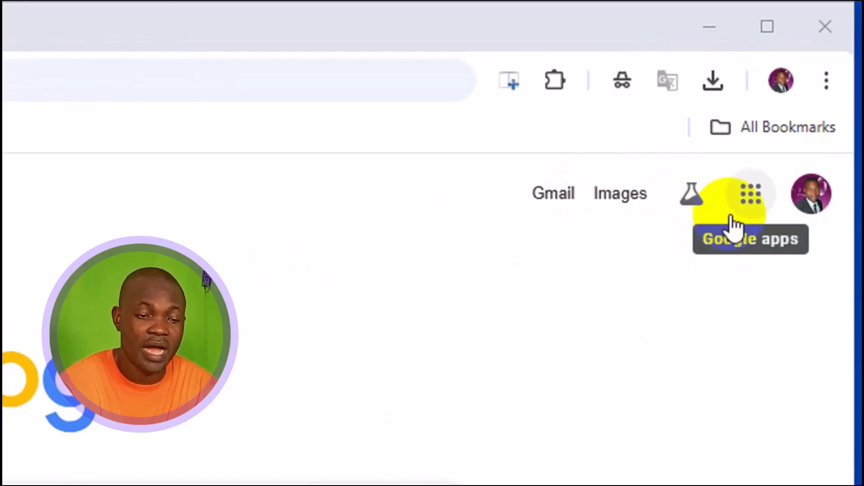
Step: Open Google Vids from the Google apps in a new browser tab and switch to that tab
left_click(738, 208)
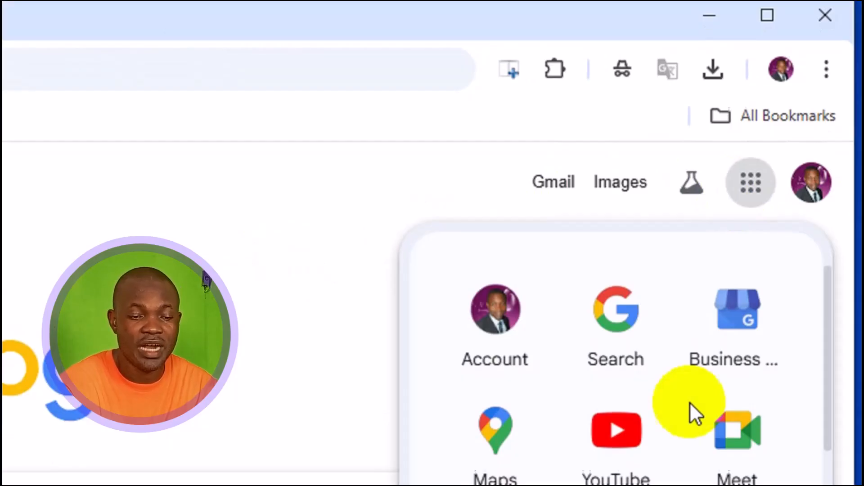
scroll(672, 442, "down", 2)
scroll(672, 430, "down", 10)
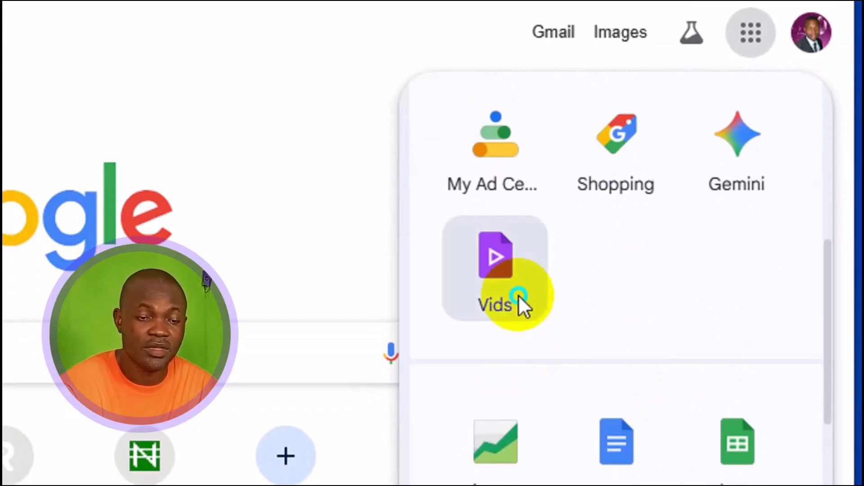
right_click(519, 299)
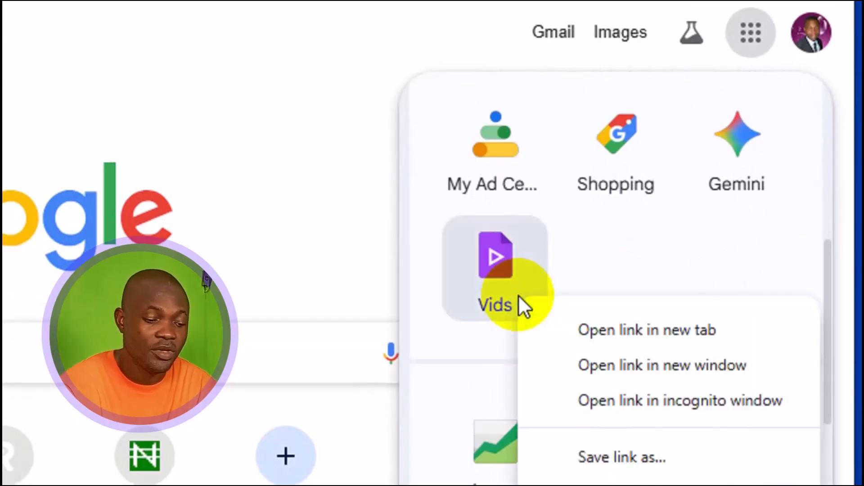
left_click(626, 331)
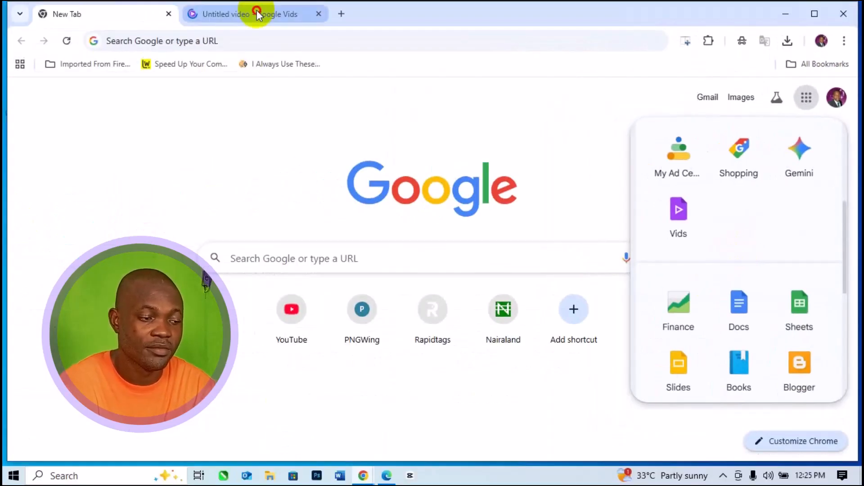
left_click(257, 14)
Step: Review the ways to start a video, choose Record, and allow microphone access while visiting the site
scroll(402, 339, "down", 1)
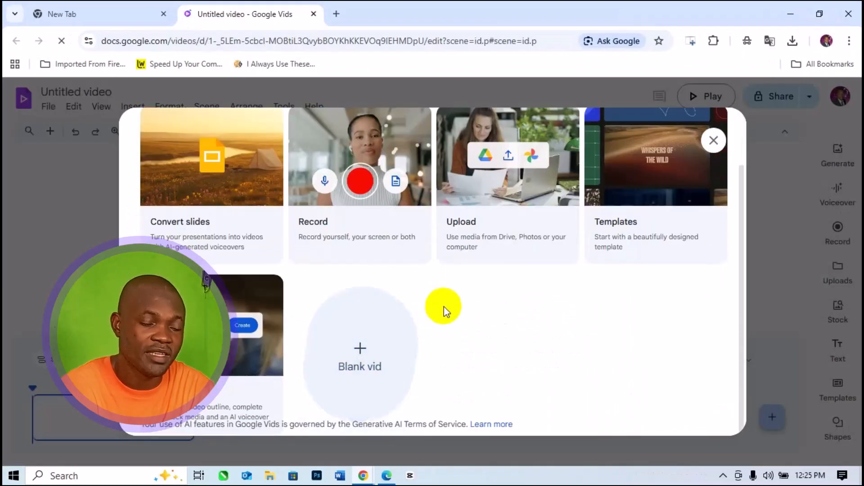
scroll(457, 314, "up", 2)
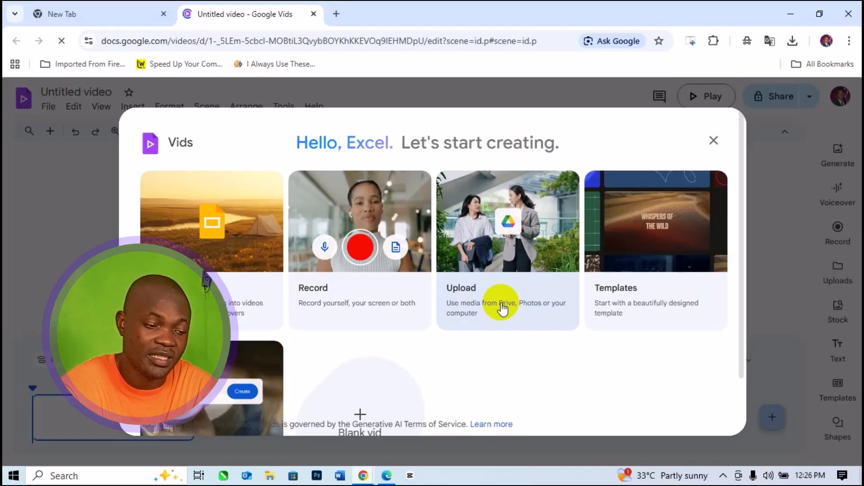
left_click(623, 275)
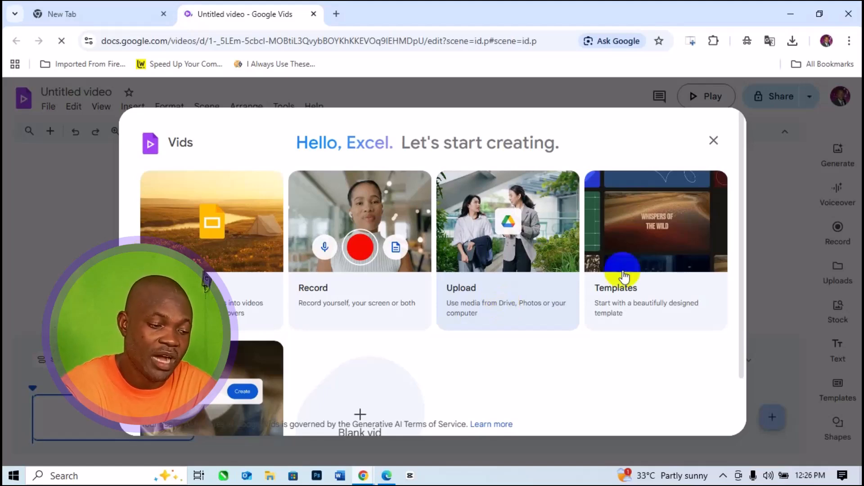
scroll(367, 314, "down", 2)
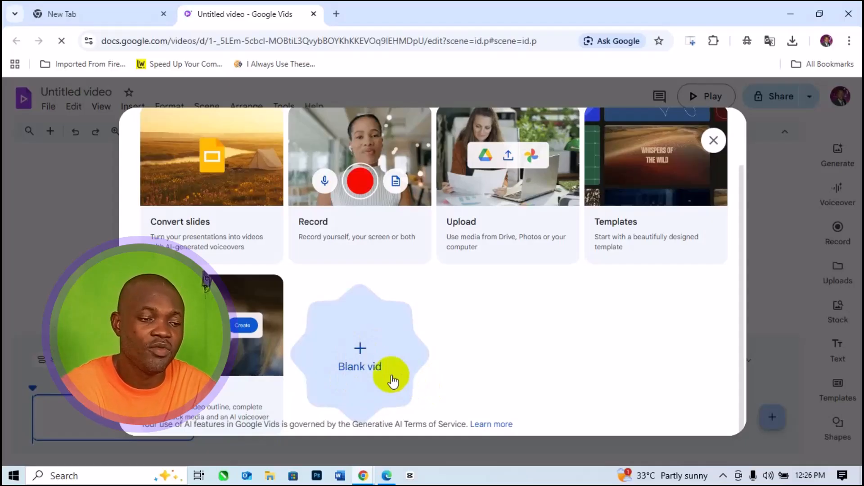
scroll(337, 257, "up", 2)
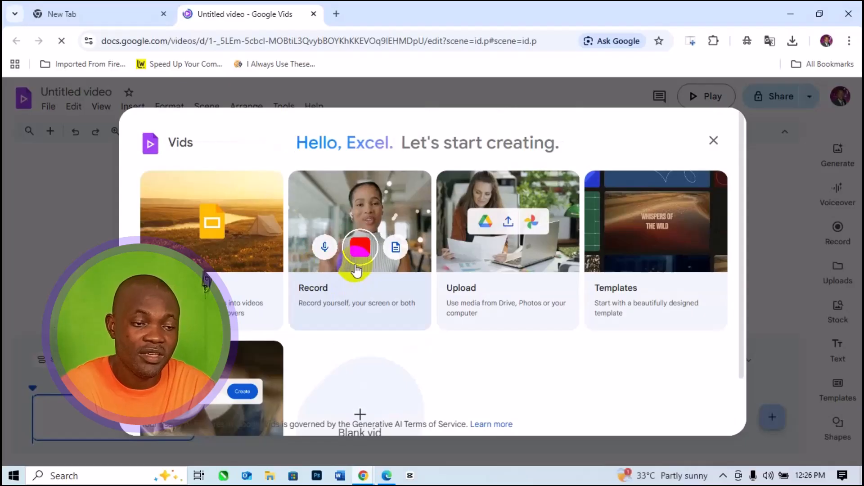
left_click(355, 265)
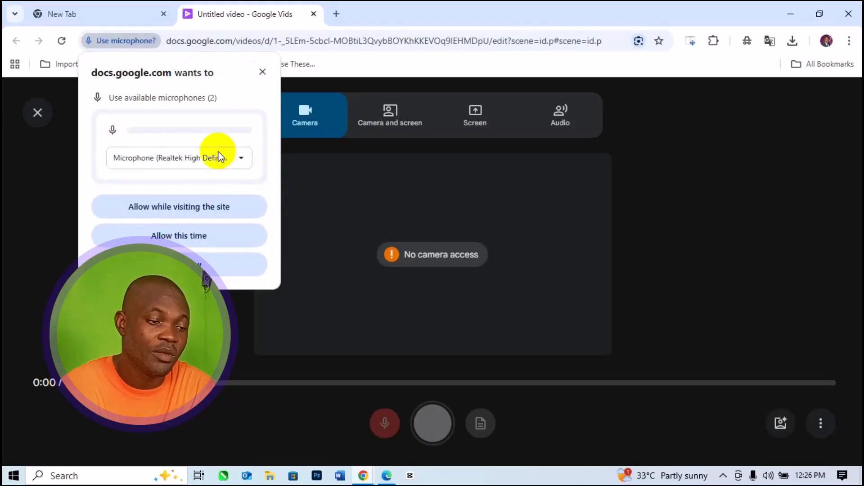
left_click(174, 215)
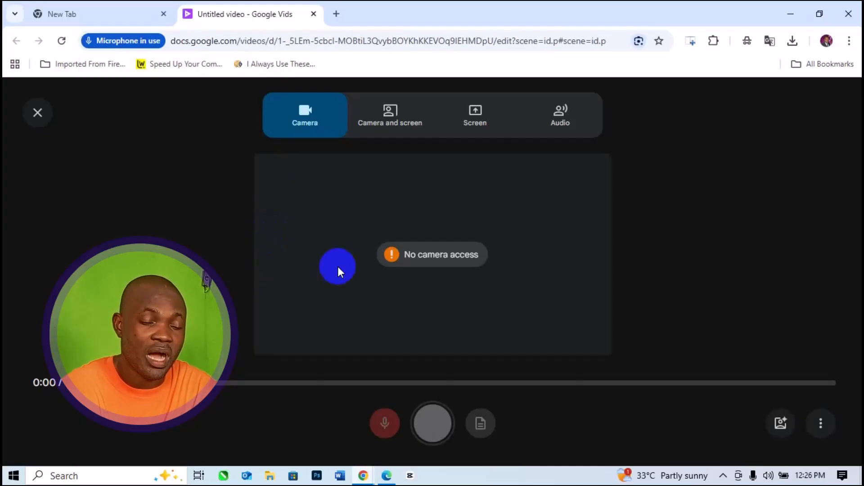
Step: Choose screen-only recording, share the Extensions Chrome tab with its audio, and return to the recording studio
left_click(385, 128)
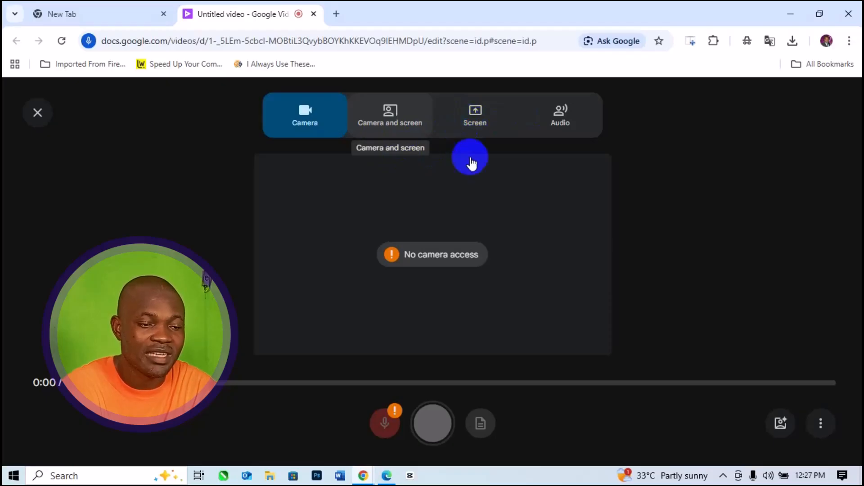
left_click(471, 134)
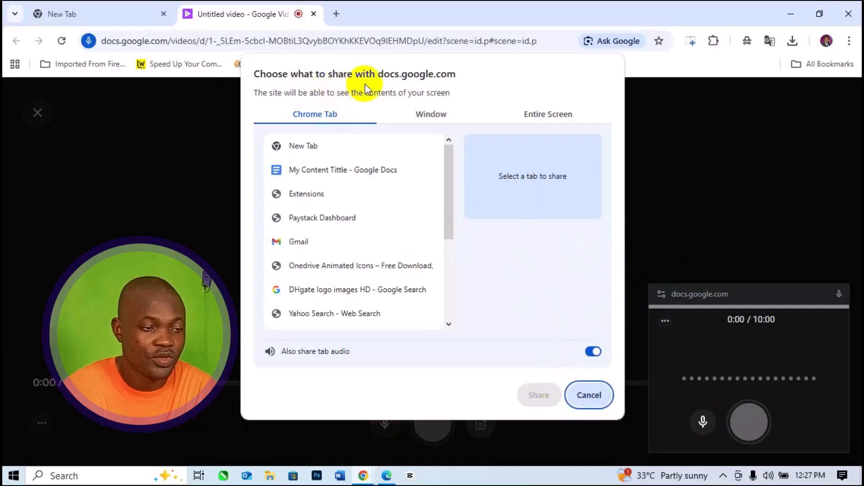
scroll(422, 171, "down", 4)
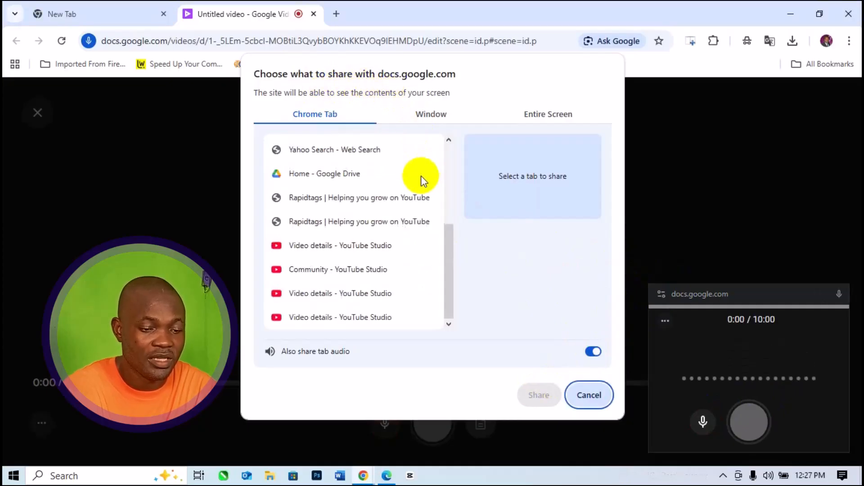
scroll(382, 189, "up", 4)
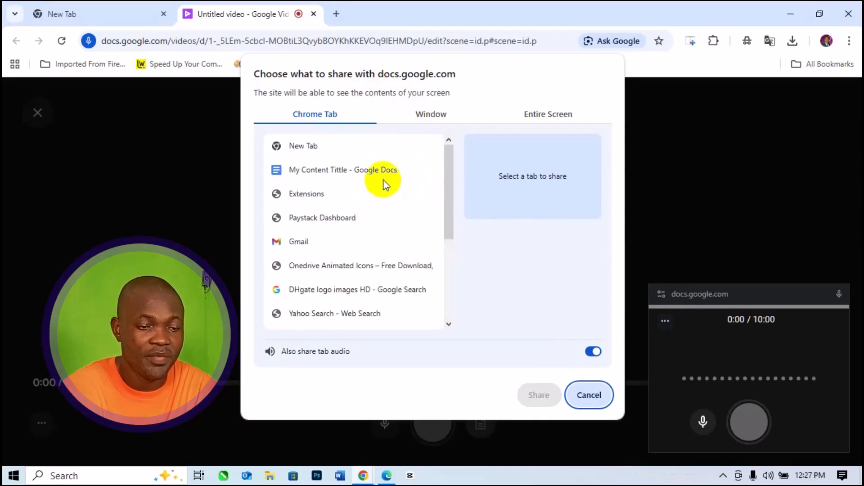
left_click(320, 195)
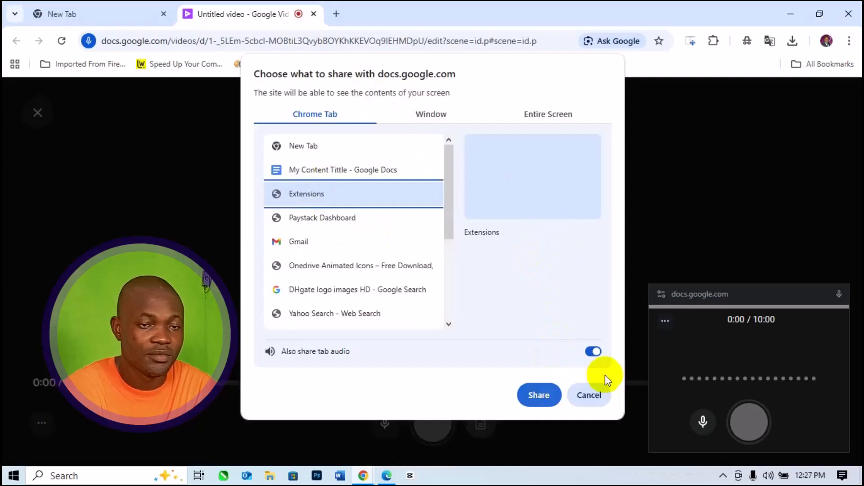
left_click(554, 395)
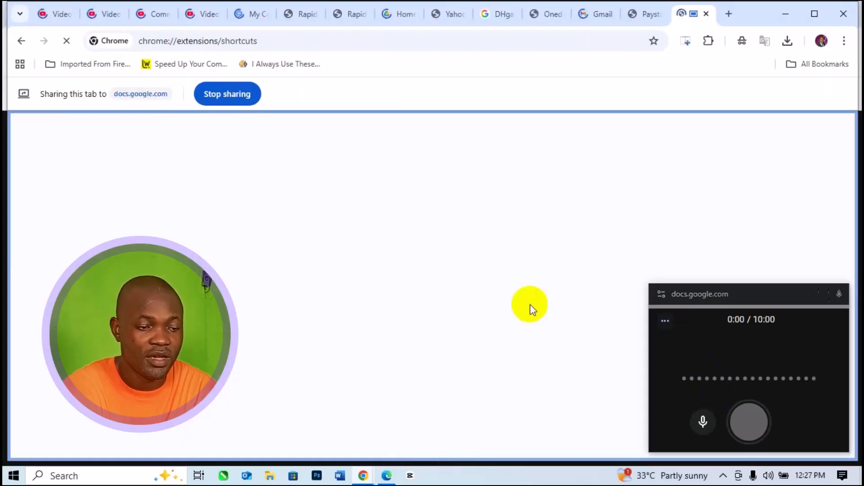
left_click(785, 12)
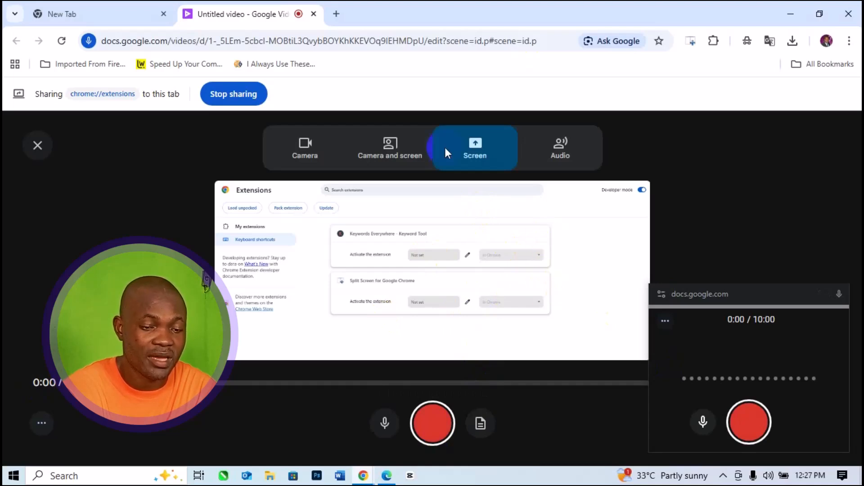
Step: Record the shared tab for about 22 seconds, visiting a new browser tab meanwhile, and pause the recording
left_click(448, 425)
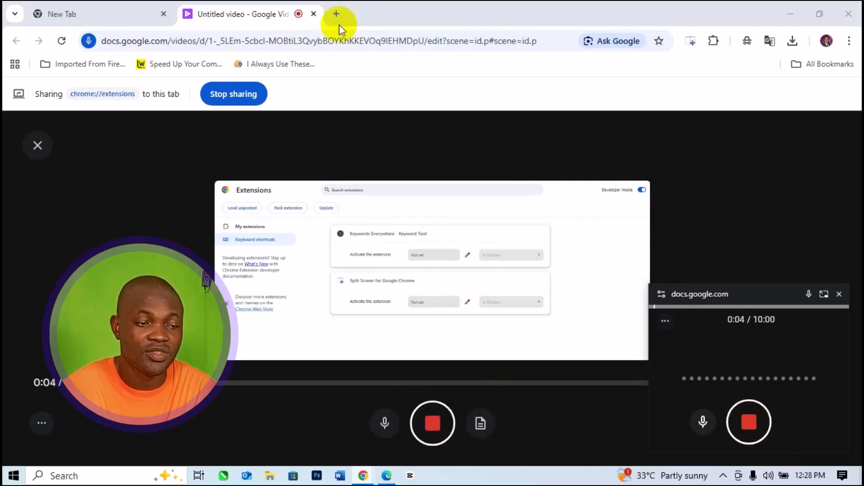
left_click(339, 13)
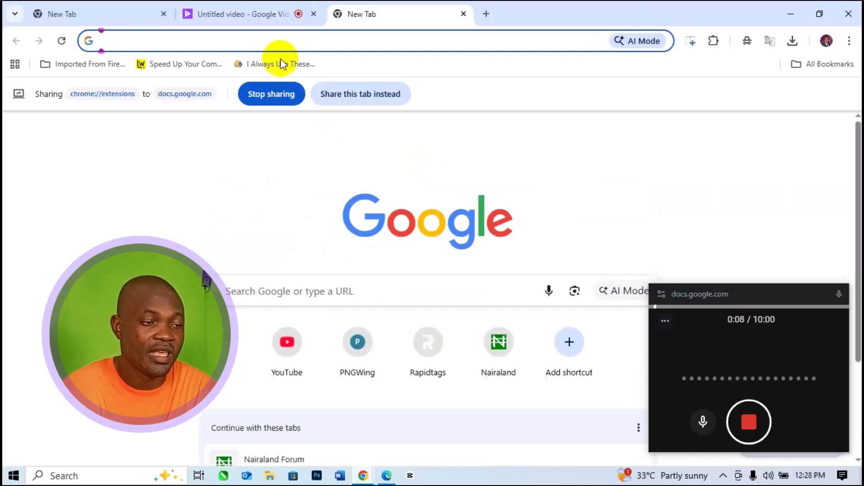
left_click(246, 10)
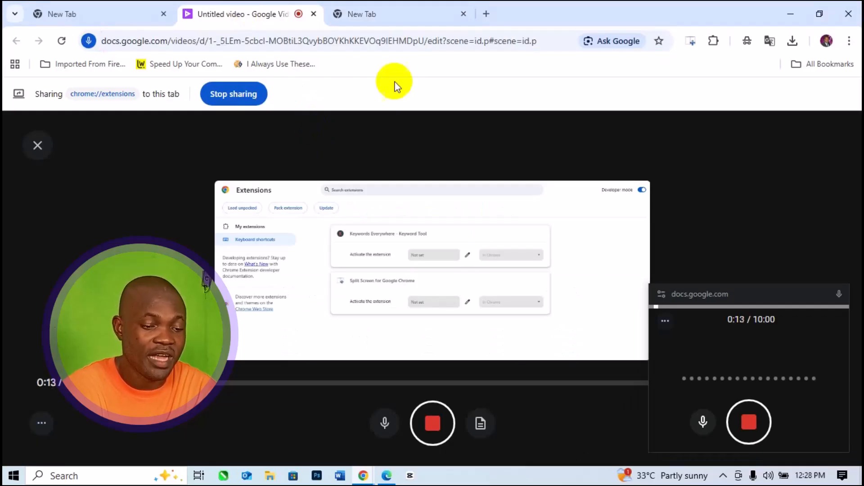
left_click(415, 156)
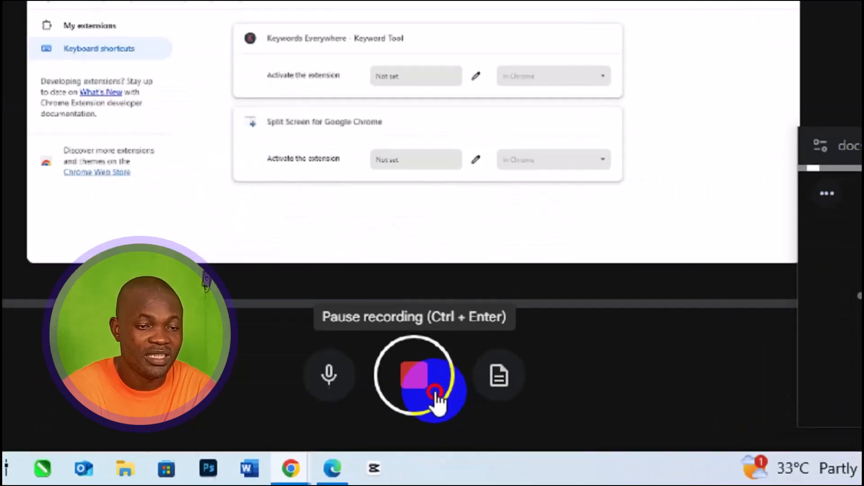
left_click(435, 390)
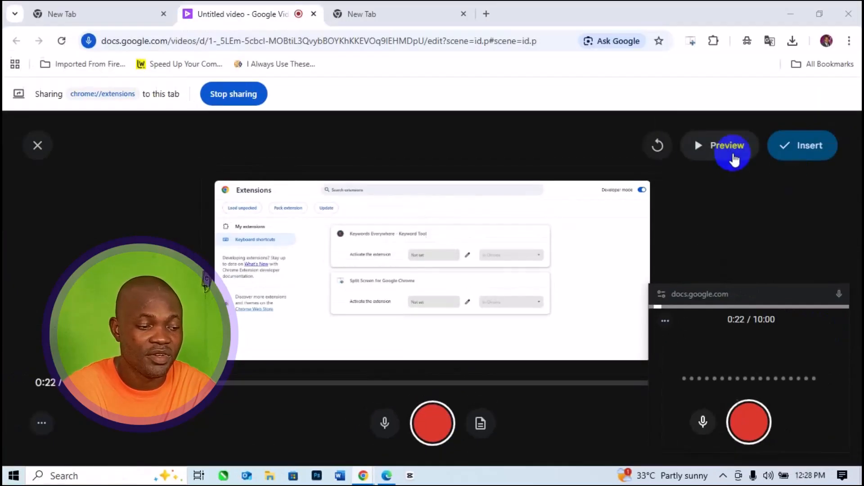
Step: Preview the finished screen recording and insert it into the untitled video
left_click(738, 157)
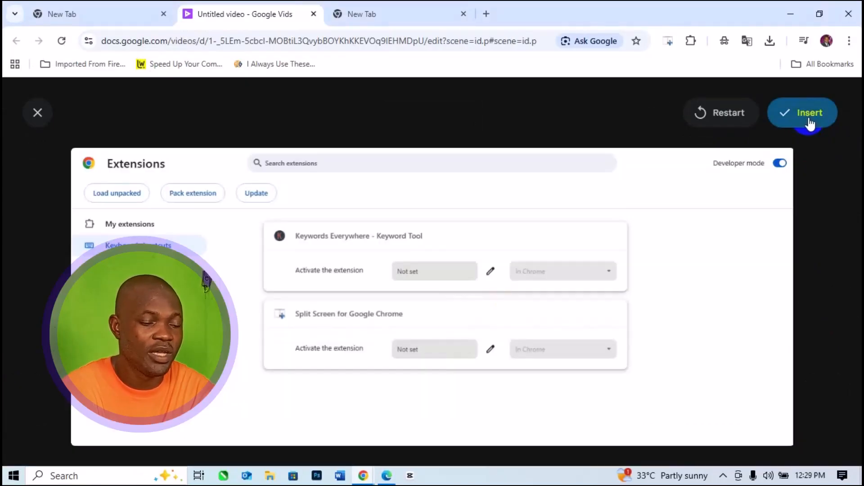
left_click(809, 123)
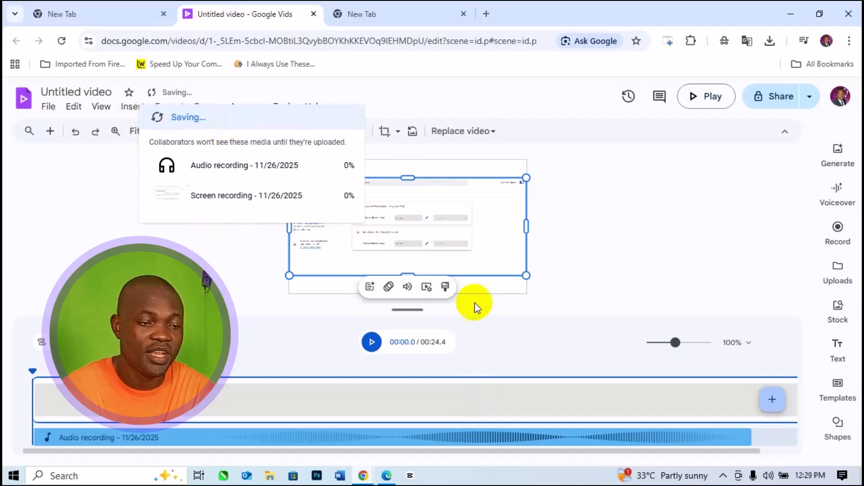
left_click(491, 134)
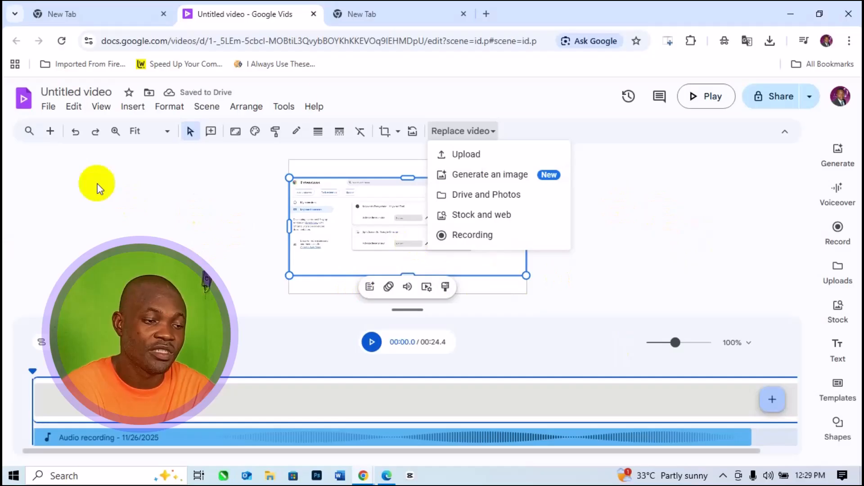
Step: Change the video size to Portrait 9:16 and apply it
left_click(231, 135)
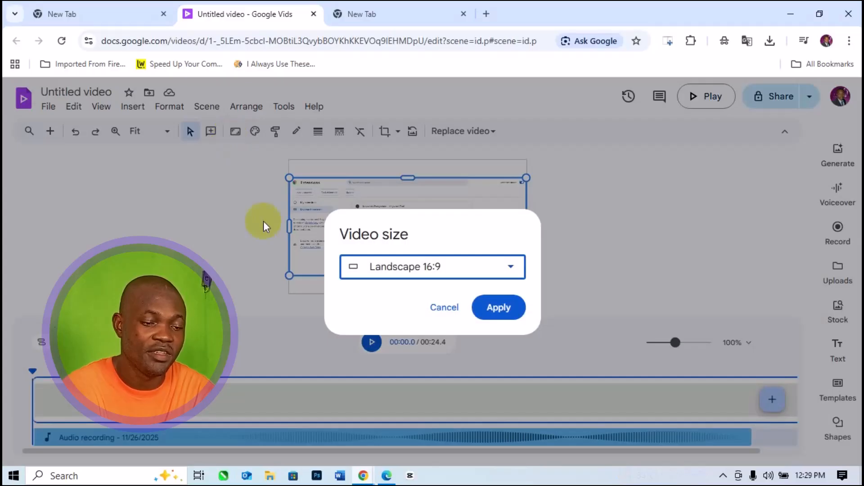
left_click(504, 268)
left_click(423, 331)
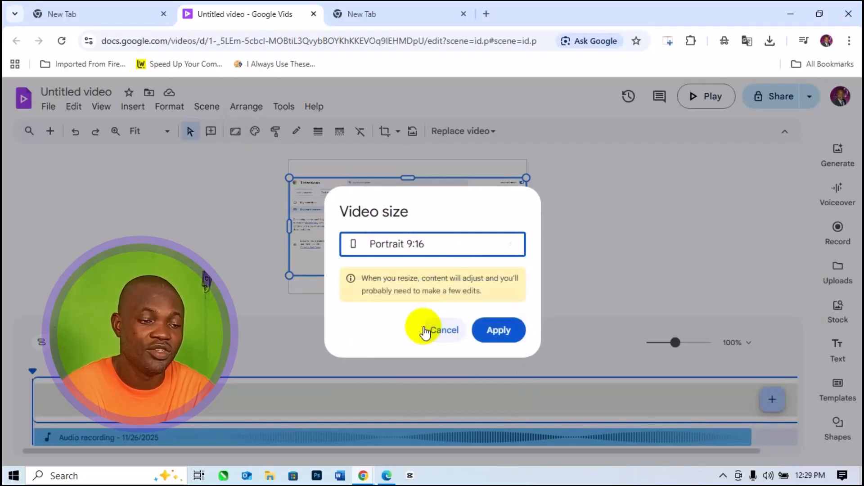
left_click(495, 332)
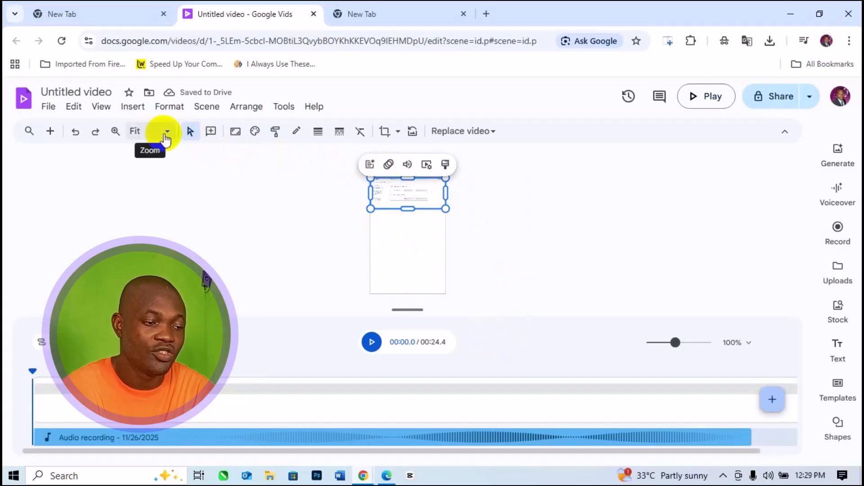
Step: Try the canvas at 50% zoom and restore it to Fit
left_click(168, 133)
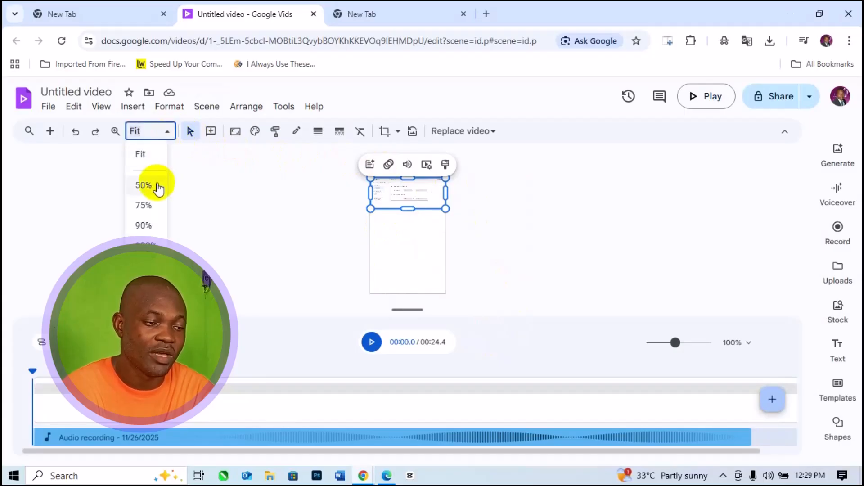
left_click(158, 189)
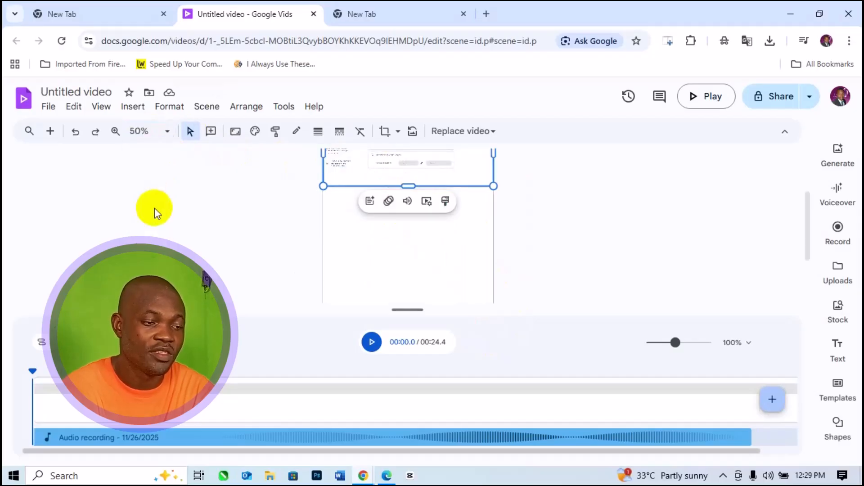
left_click(166, 136)
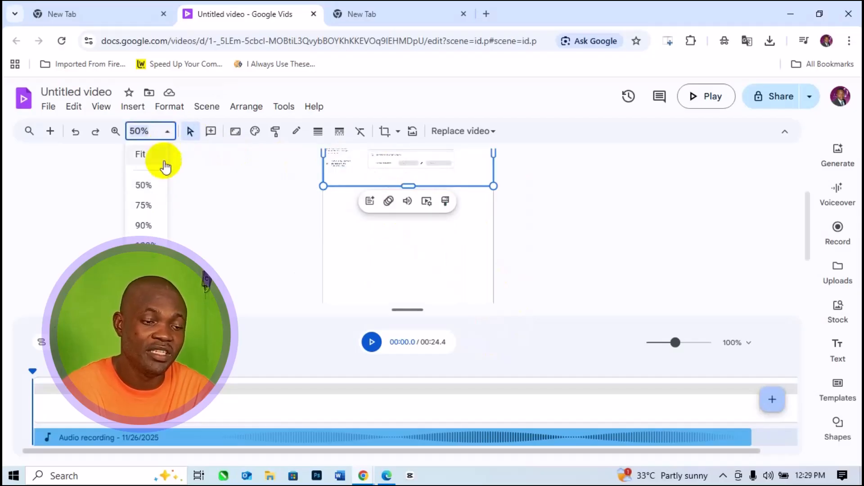
left_click(163, 161)
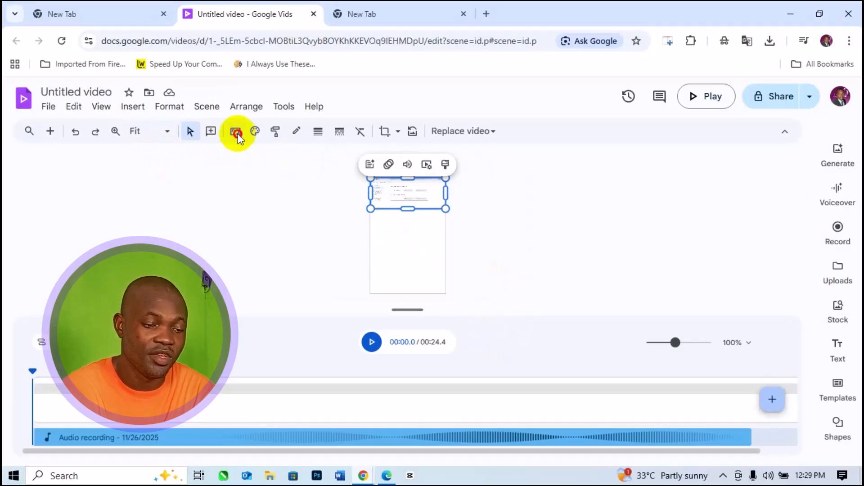
Step: Set the video size back to Landscape 16:9 and deselect the recorded clip
left_click(236, 132)
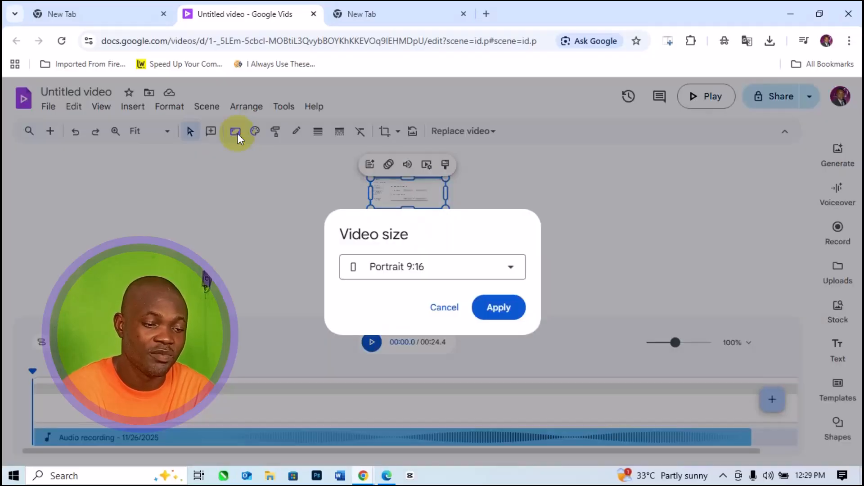
left_click(513, 264)
left_click(430, 298)
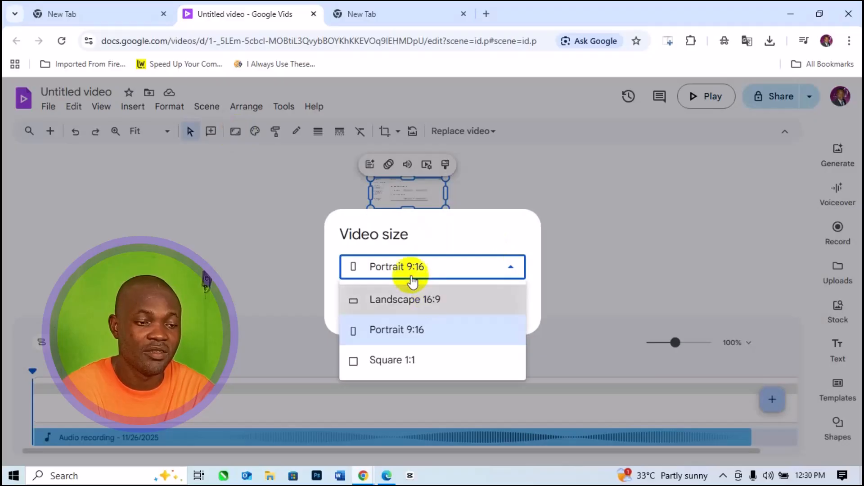
left_click(498, 331)
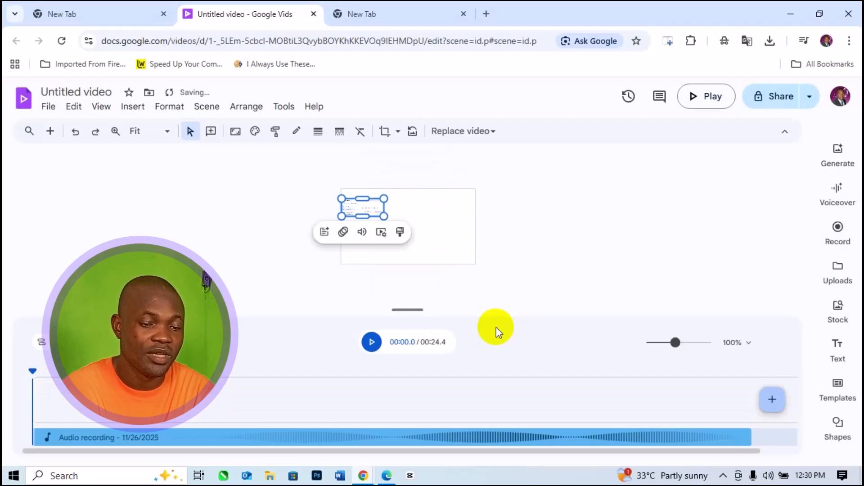
left_click(432, 237)
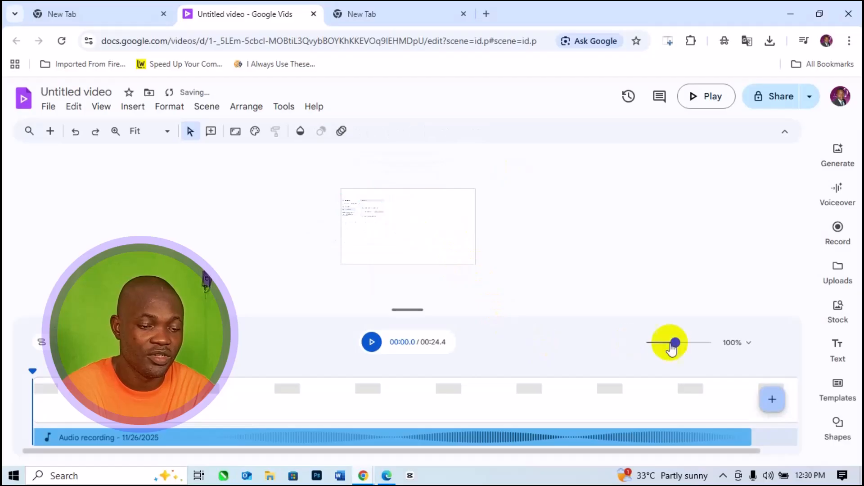
Step: Set the timeline zoom to 110% and inspect the recording toward its end
left_click_drag(674, 342, 677, 350)
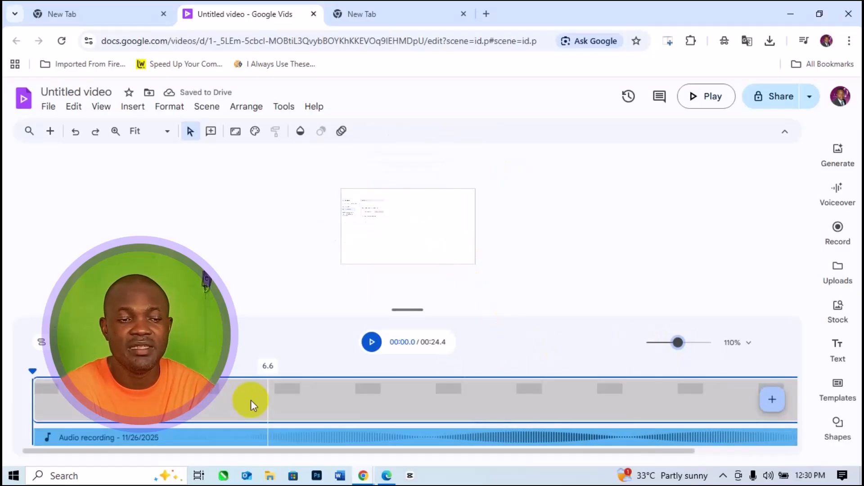
scroll(338, 422, "right", 3)
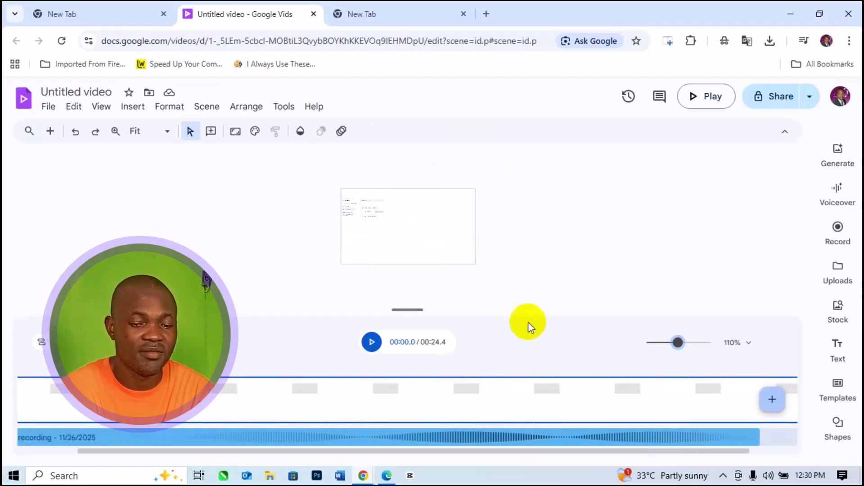